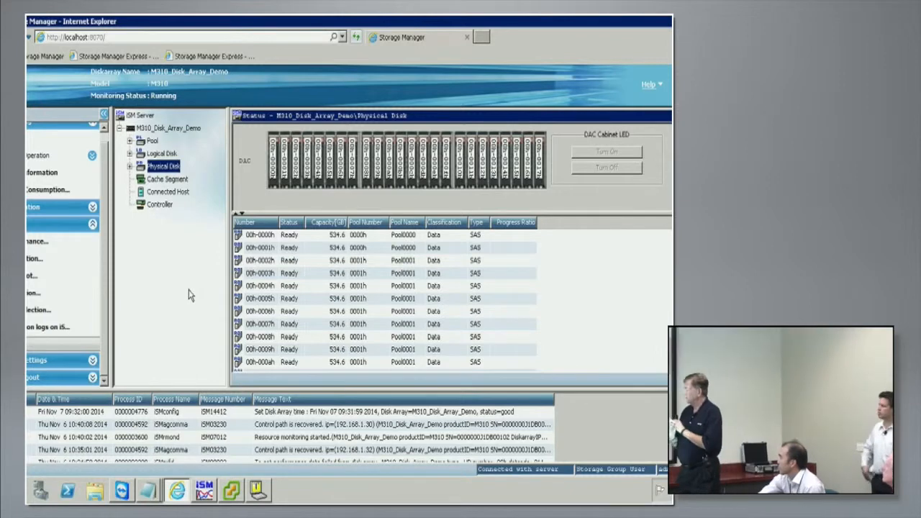
Open the Performance monitor for the disk array and show the logical disks as a time-series graph
left_click(31, 245)
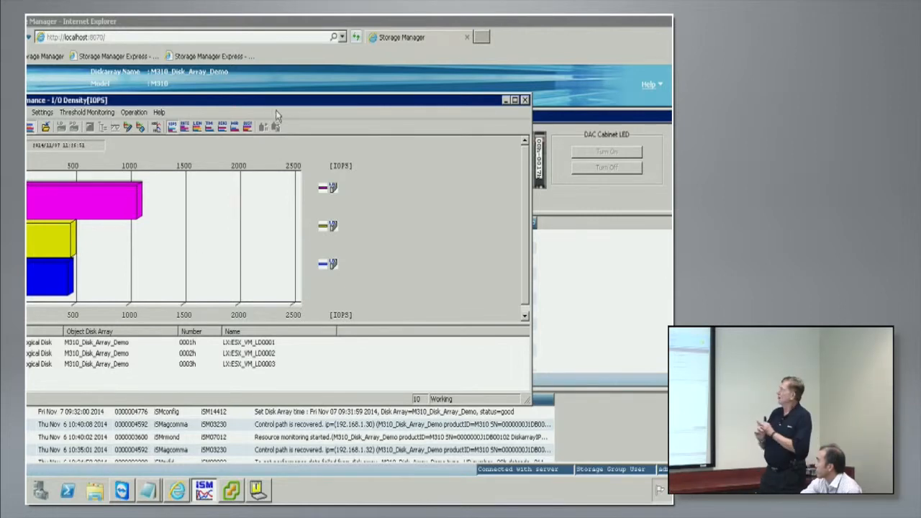
left_click_drag(280, 105, 312, 98)
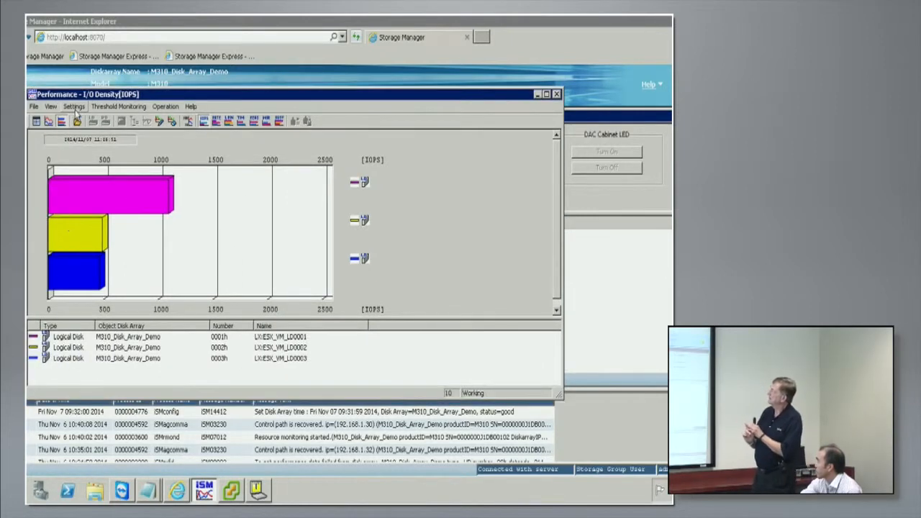
left_click(50, 122)
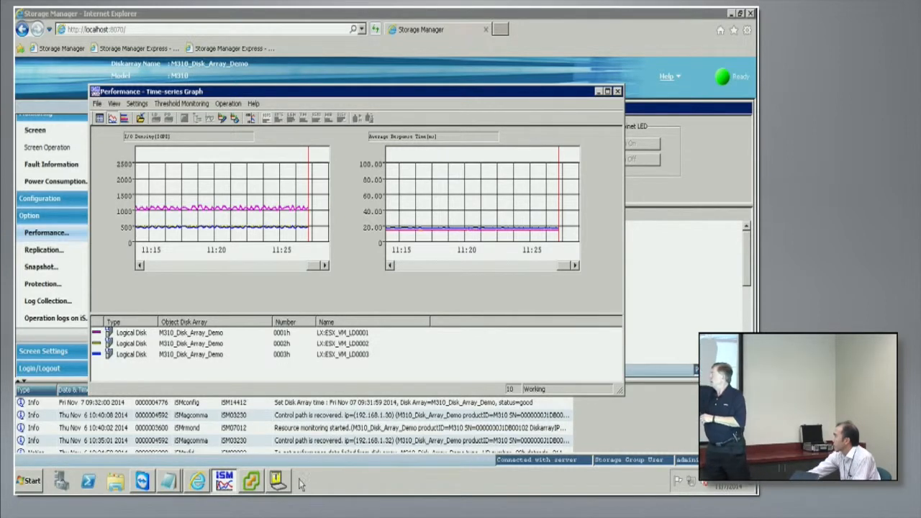
Switch to vSphere Client and, in Demo_VM2's console, stop the Iometer test, set outstanding I/Os per target to 32 and restart it
mouse_move(256, 488)
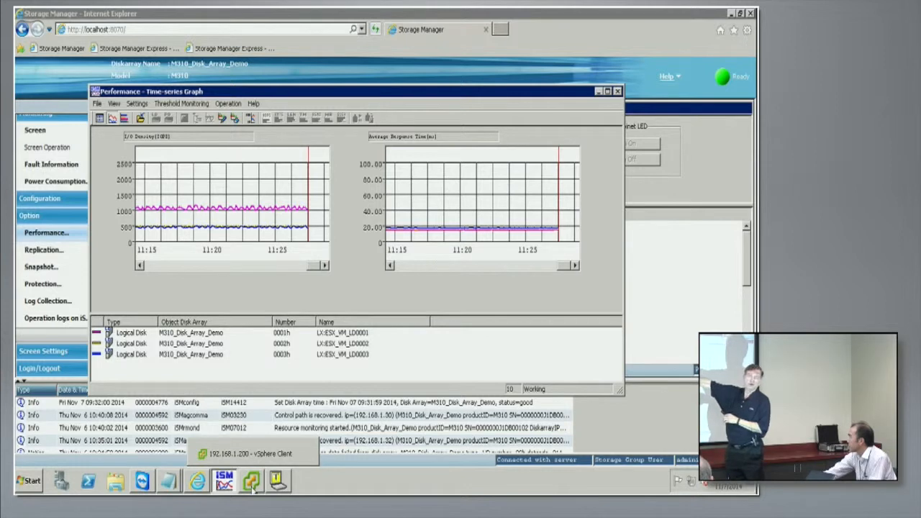
left_click(251, 487)
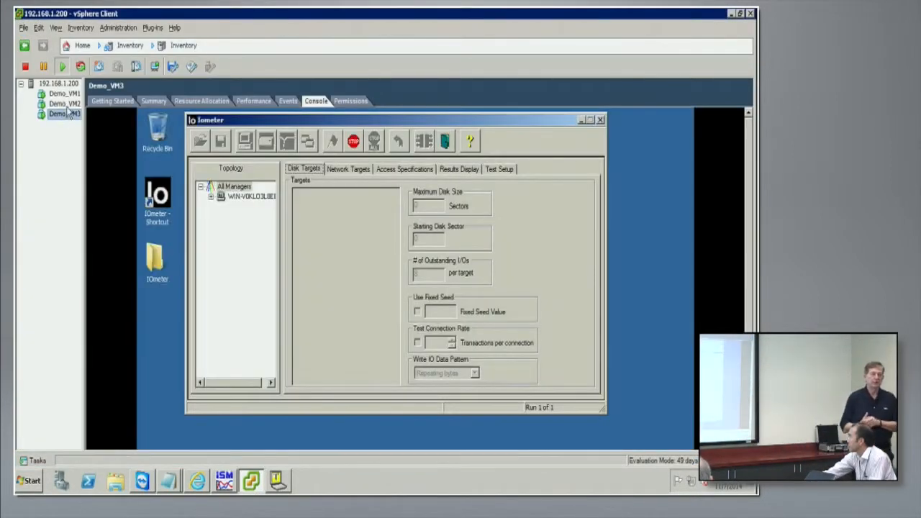
left_click(64, 104)
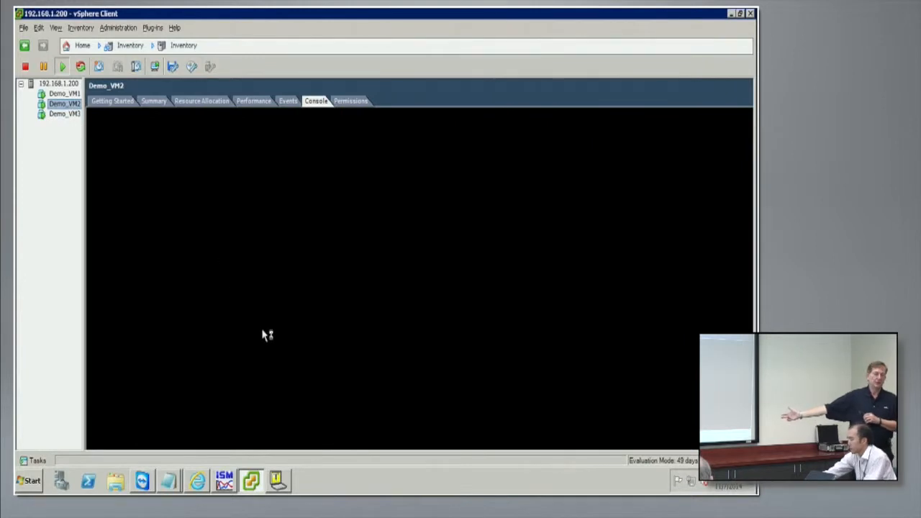
left_click(270, 342)
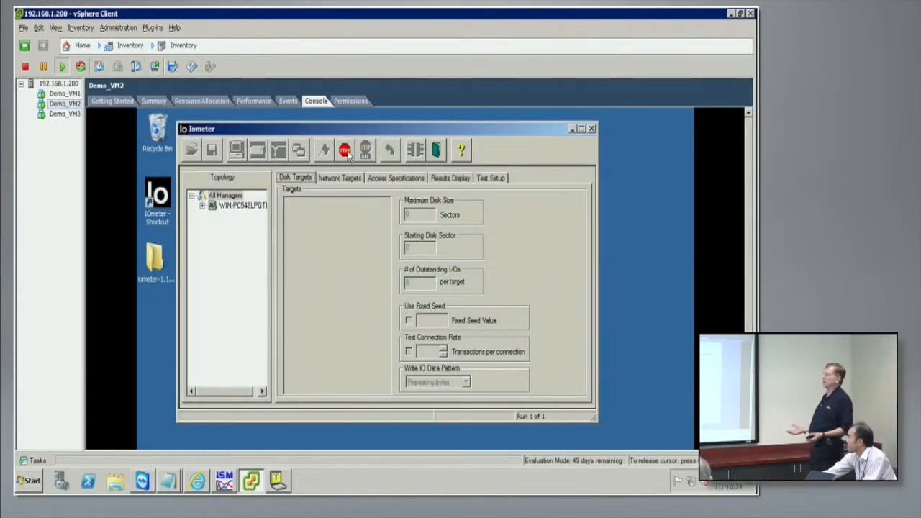
left_click(346, 151)
double_click(420, 282)
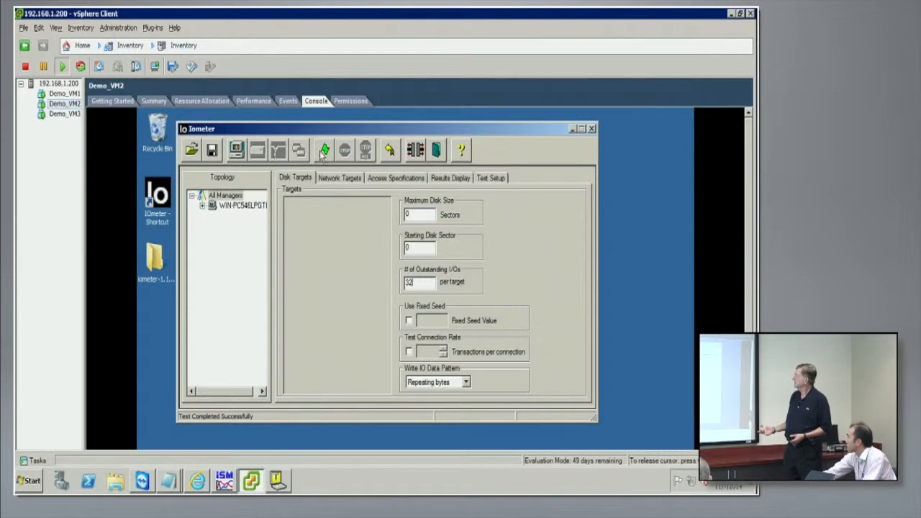
left_click(324, 150)
key("Return")
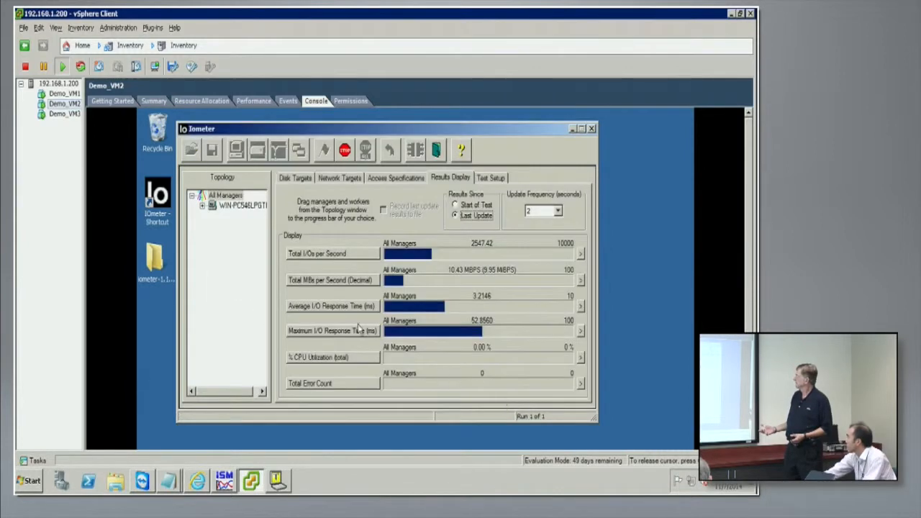
On Demo_VM3, stop the Iometer test, change the number of outstanding I/Os per target, and restart it without saving a results file
left_click(64, 115)
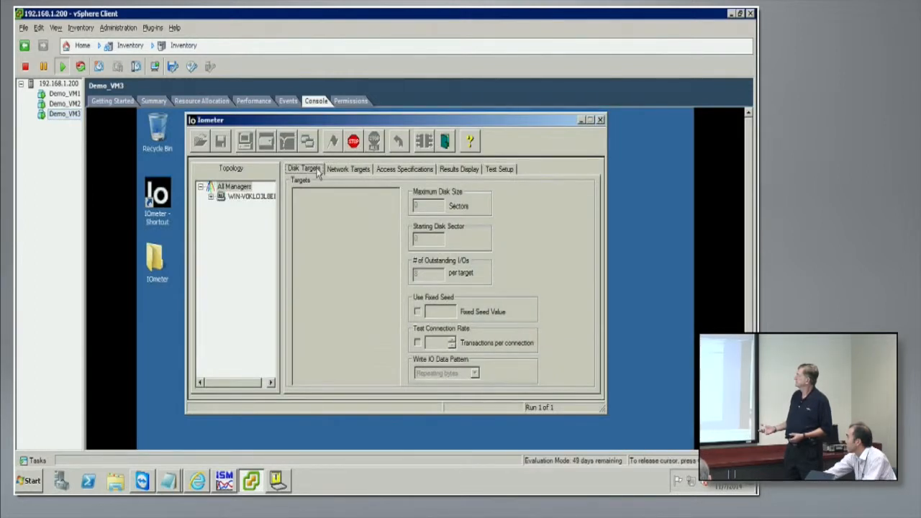
left_click(352, 142)
double_click(422, 272)
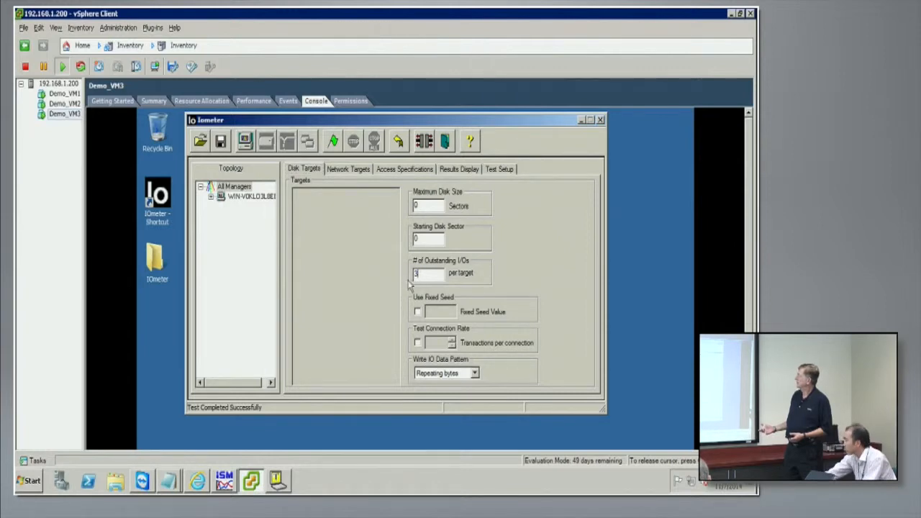
left_click(333, 142)
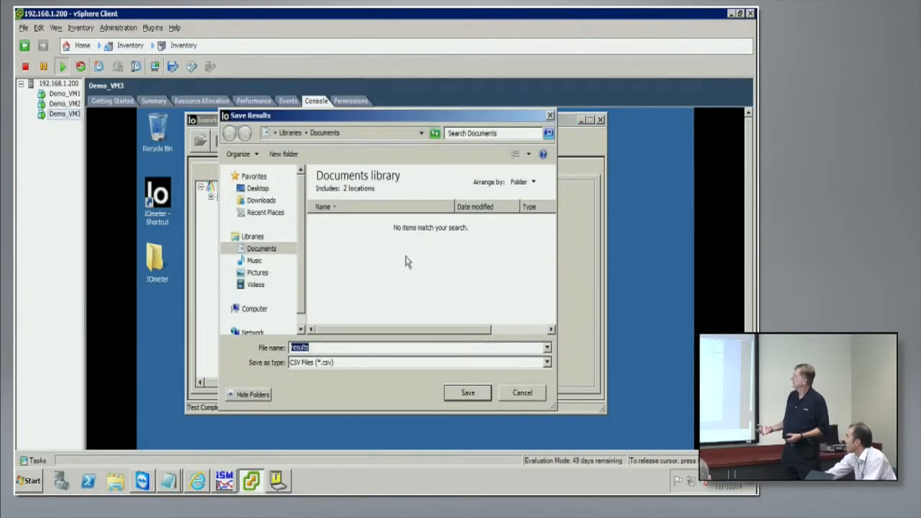
left_click(524, 394)
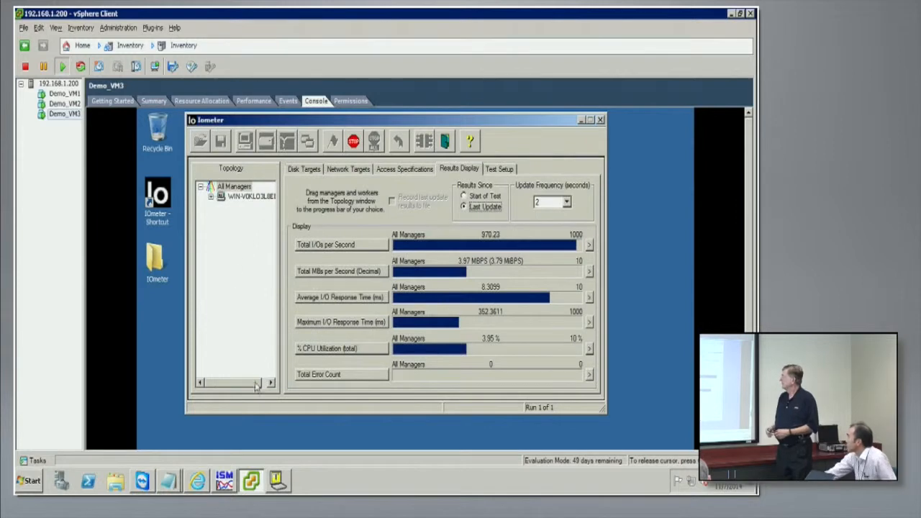
Switch to the iSM Performance window and check the load change in the logical disk statistics and the time-series graph
left_click(226, 486)
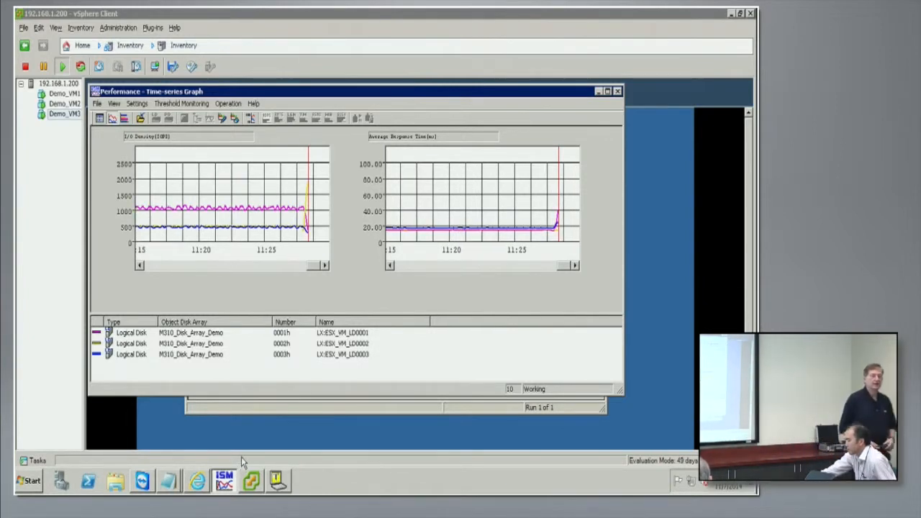
left_click(102, 122)
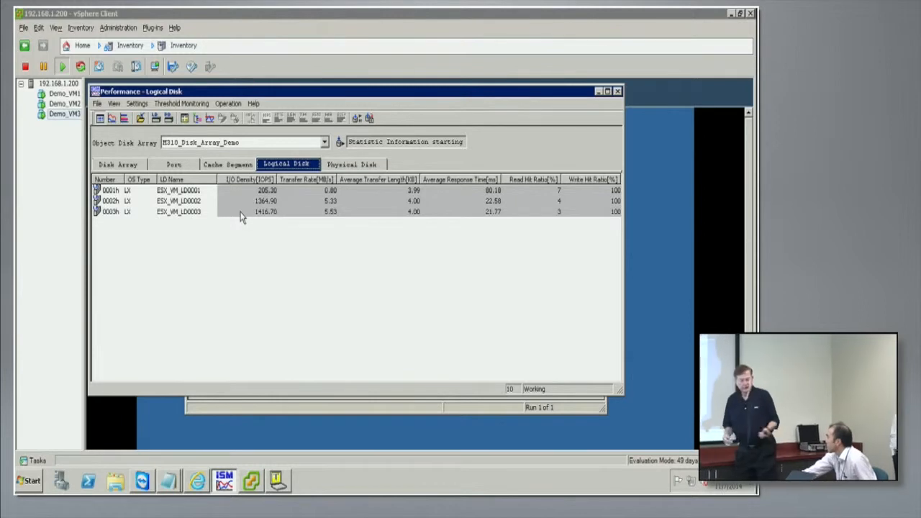
left_click(111, 118)
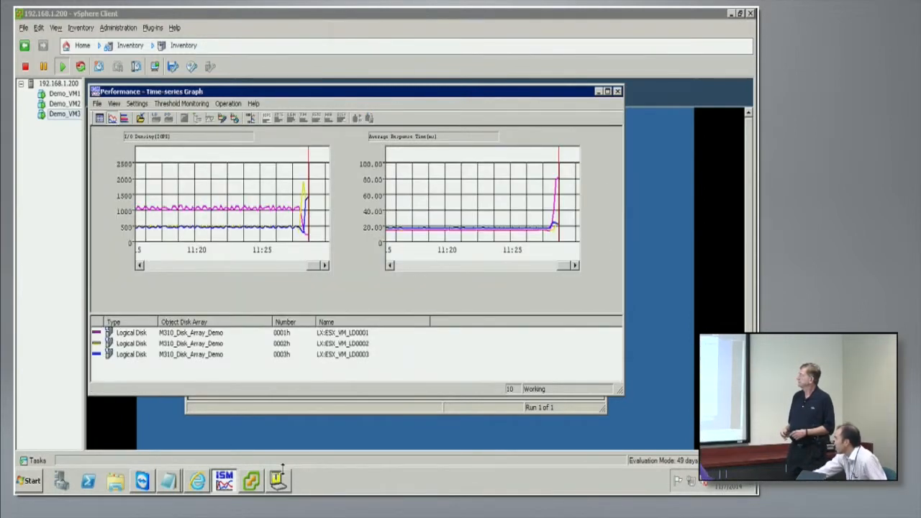
Switch to the Tera Term session and run iSMioc show -poolnumber 0001h to list the pool's I/O control settings
left_click(278, 481)
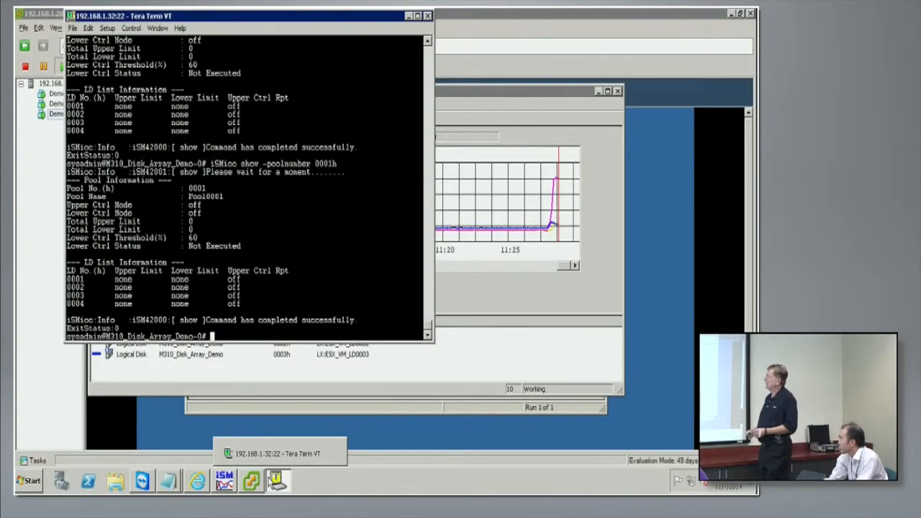
key("Up")
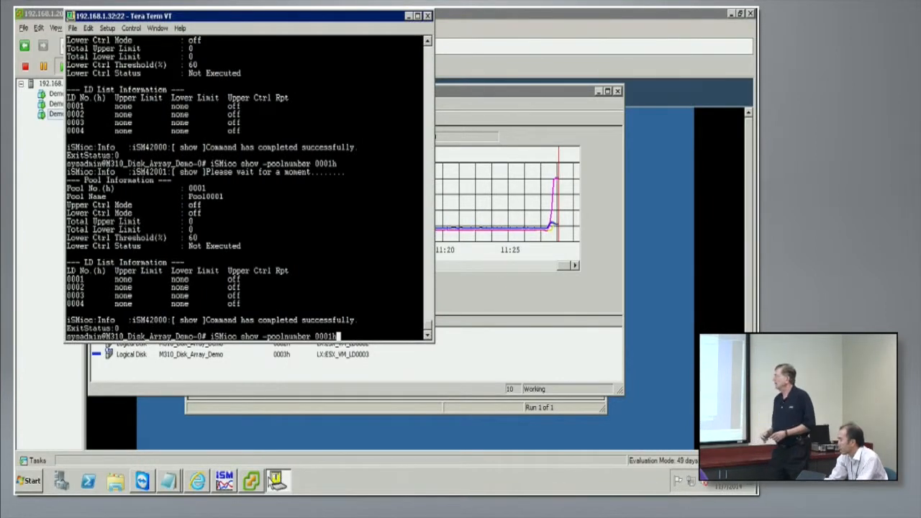
key("Return")
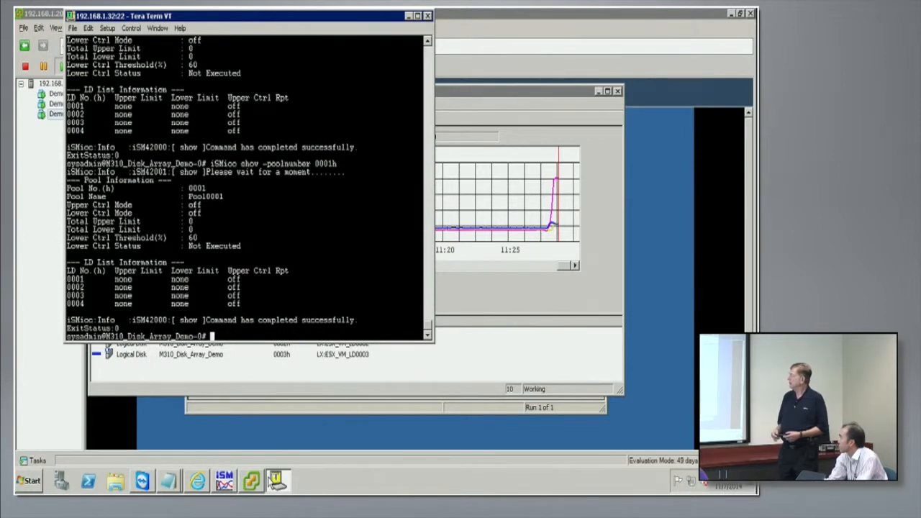
Enable upper limit control on the pool by running iSMioc setmode -poolnumber 0001h -uppermode on
key("Up")
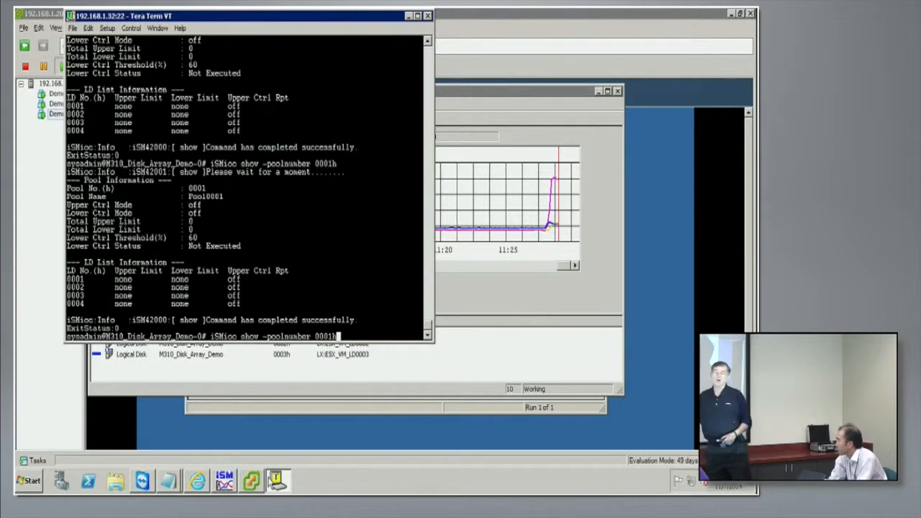
key("Up")
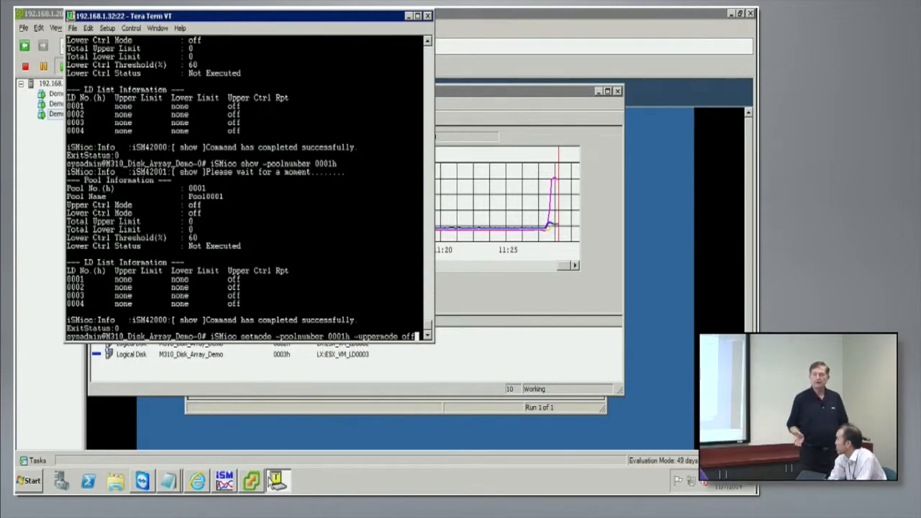
key("Up")
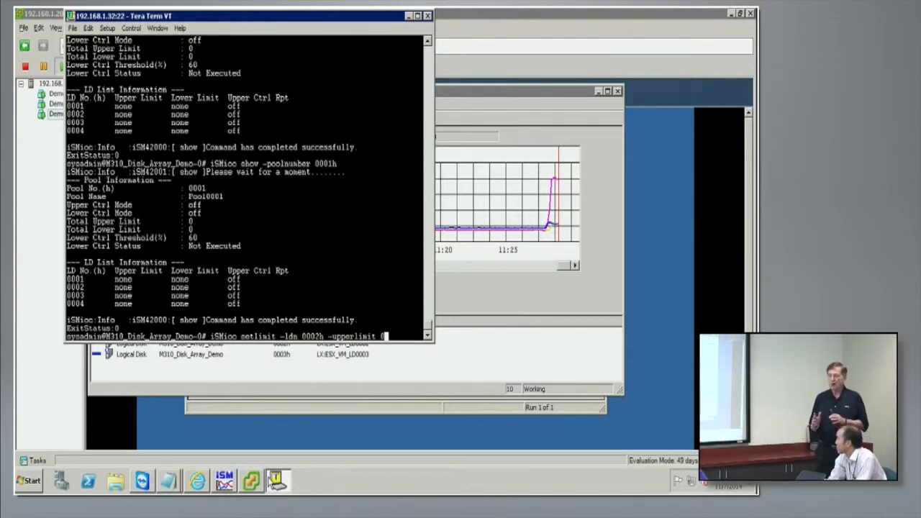
key("Up")
key("Up")
key("Up")
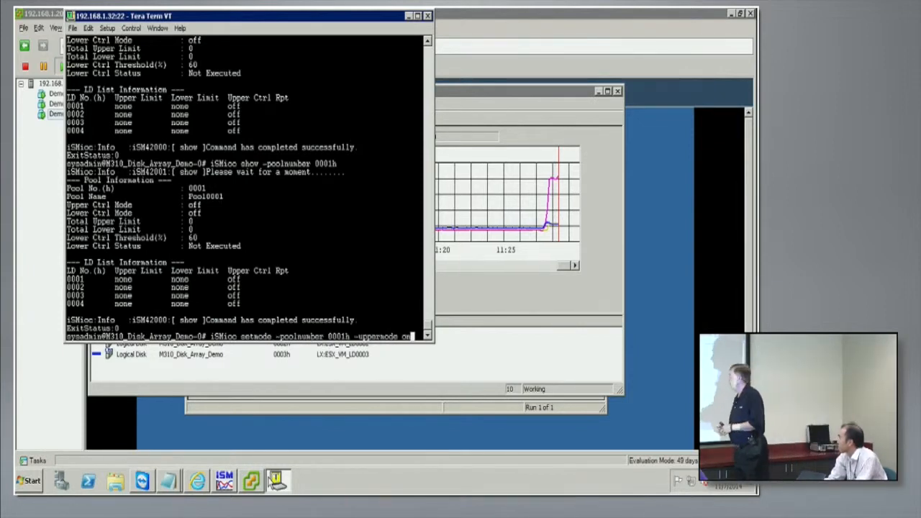
key("Return")
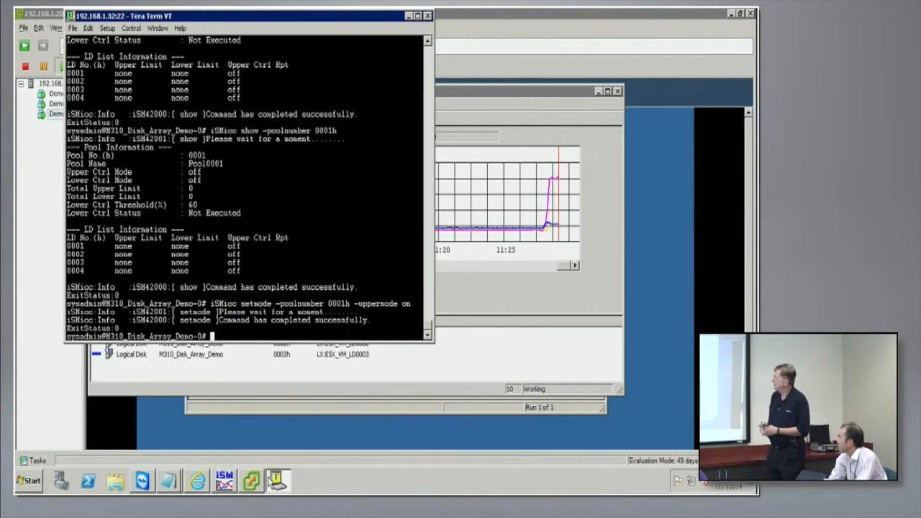
Limit logical disk 0002h to 750 by running iSMioc setlimit -ldn 0002h -upperlimit 750
key("Up")
key("Up")
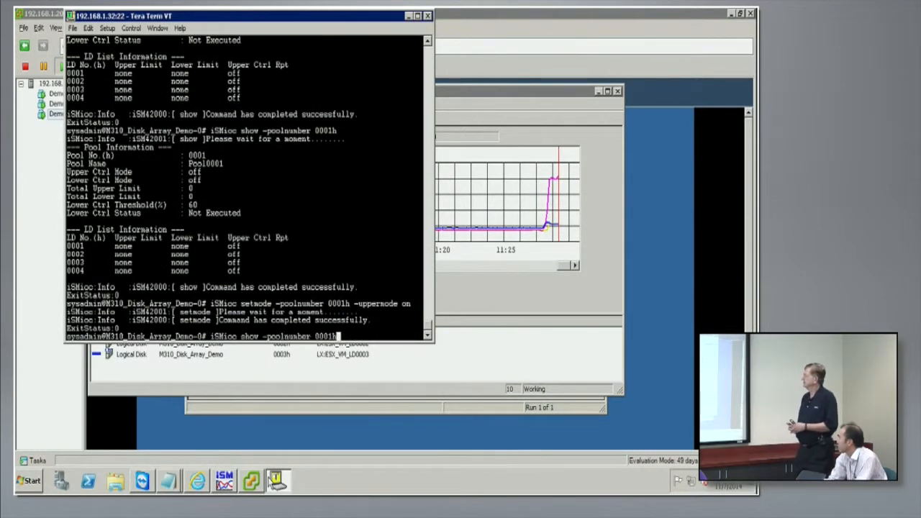
key("Up")
key("Up")
key("Up")
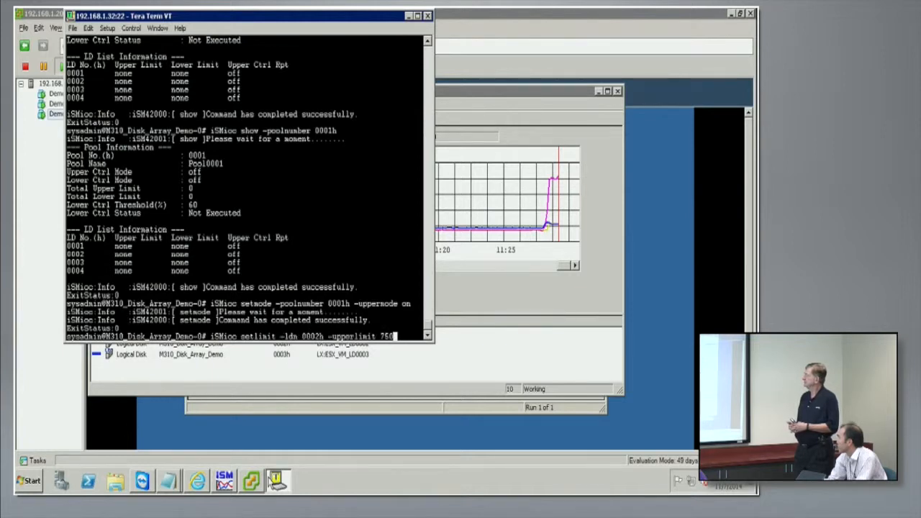
key("Return")
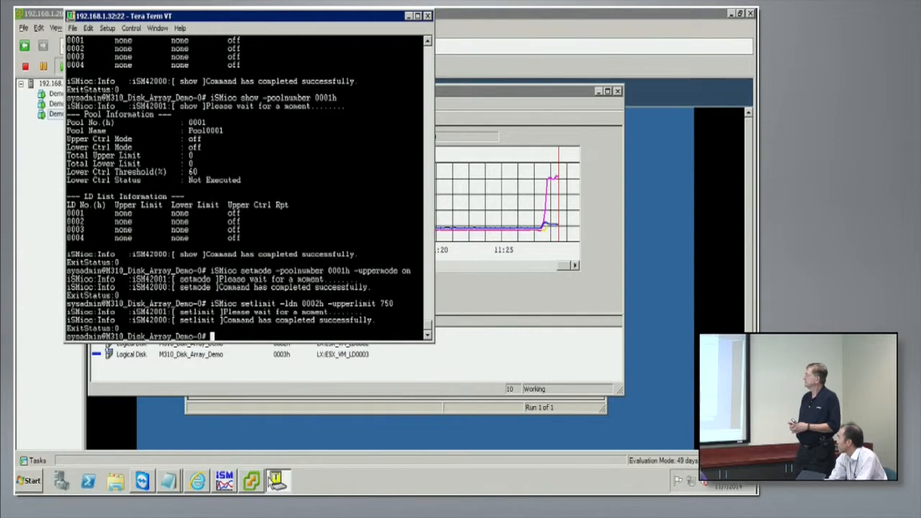
Limit logical disk 0003h to 500 by running iSMioc setlimit -ldn 0003h -upperlimit 500
key("Up")
key("Up")
key("Up")
key("Up")
key("Up")
key("Up")
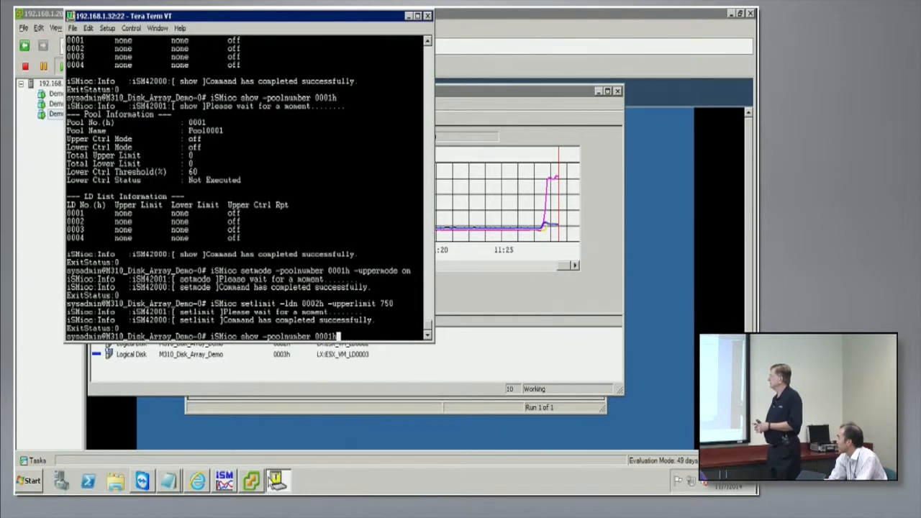
key("Up")
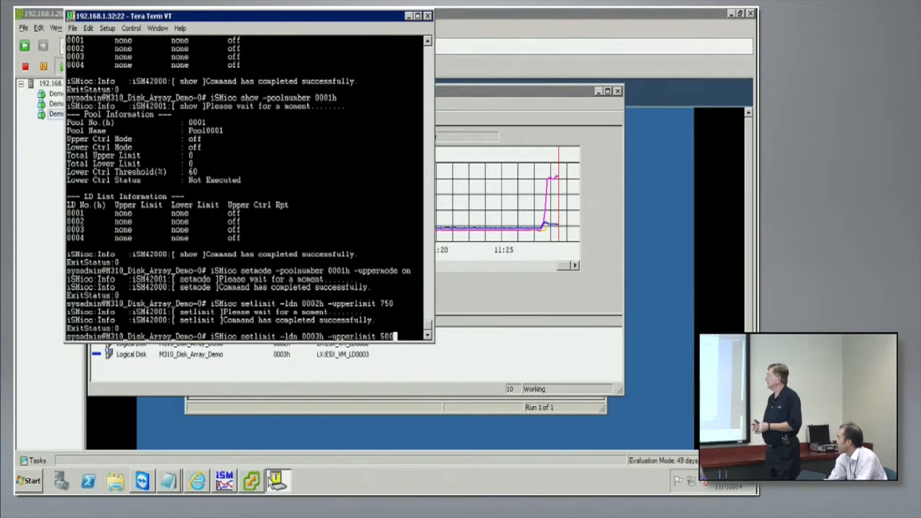
key("Return")
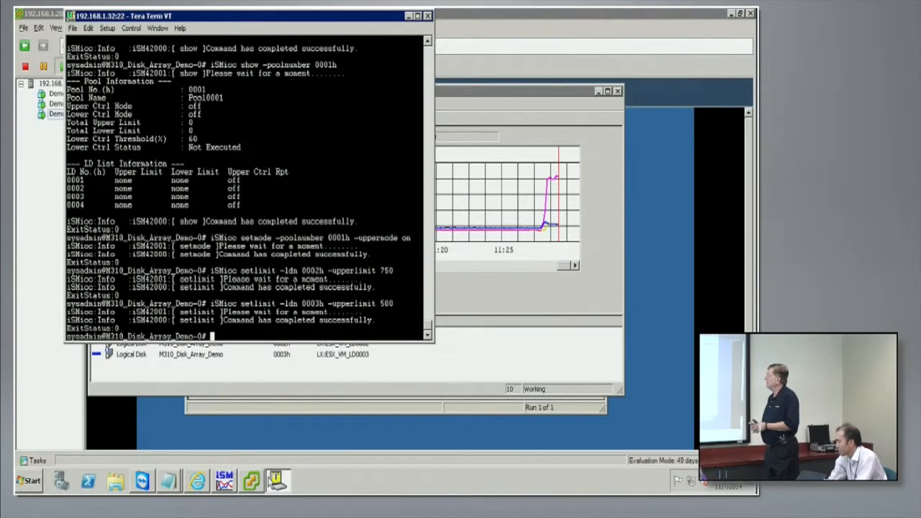
Verify the new limits with iSMioc show -poolnumber 0001h and highlight the Upper Ctrl Mode value in the output
key("Up")
key("Up")
key("Up")
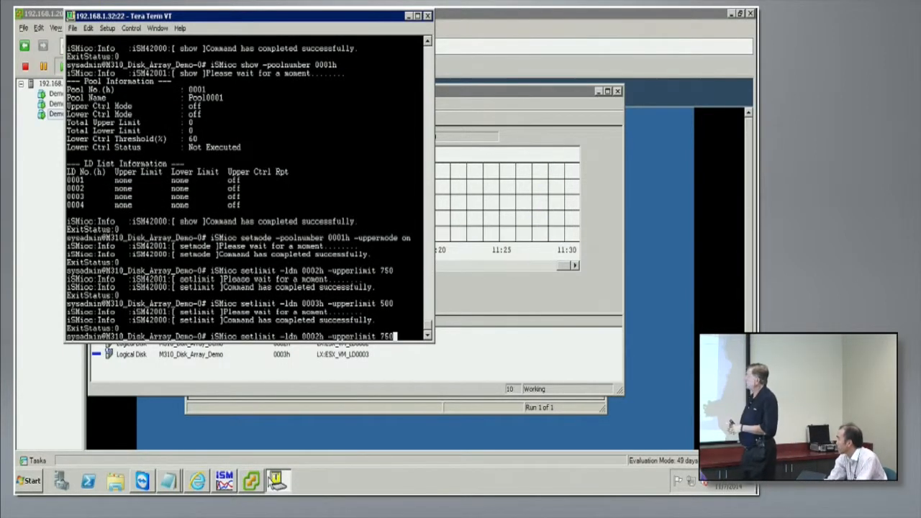
key("Up")
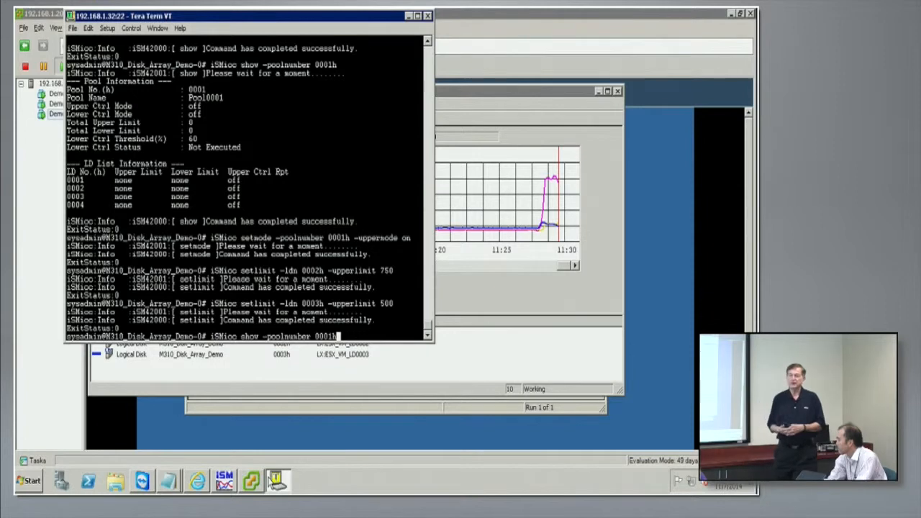
key("Return")
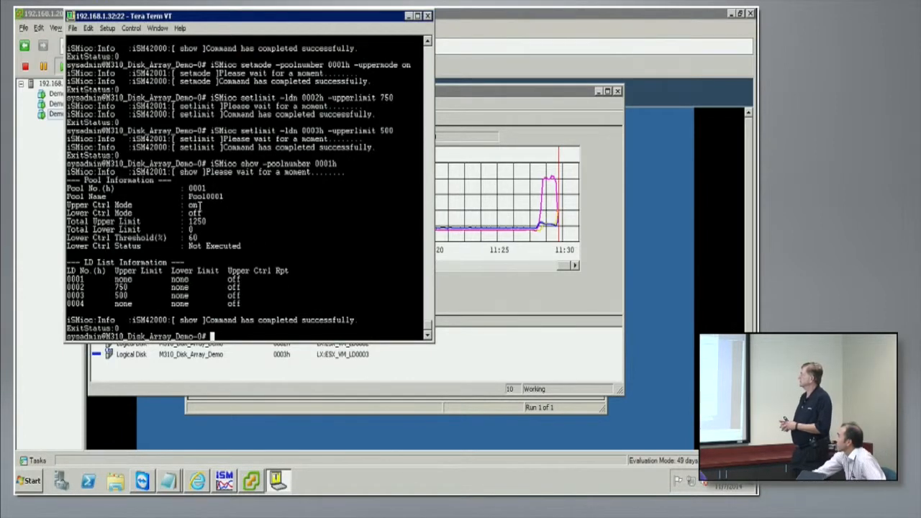
left_click_drag(197, 205, 189, 205)
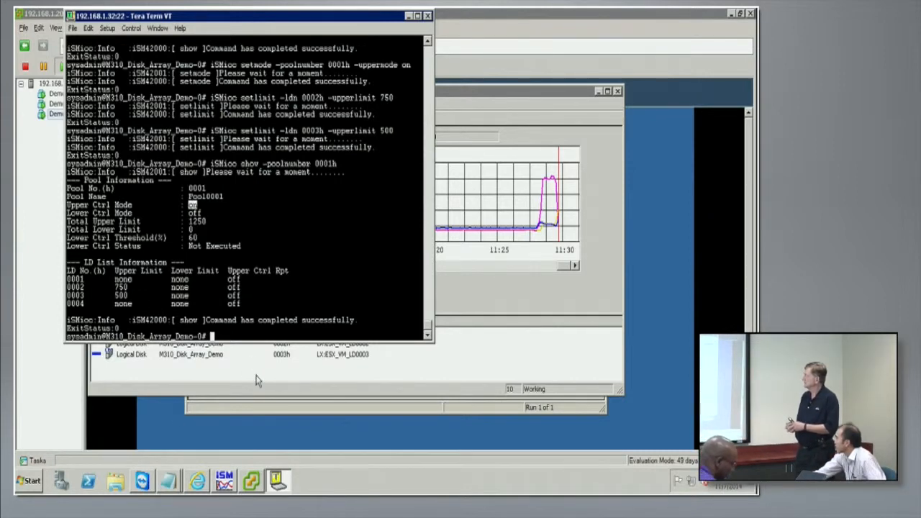
Return to the iSM Performance window and examine the logical disks' I/O density and average response time after limiting
left_click(231, 489)
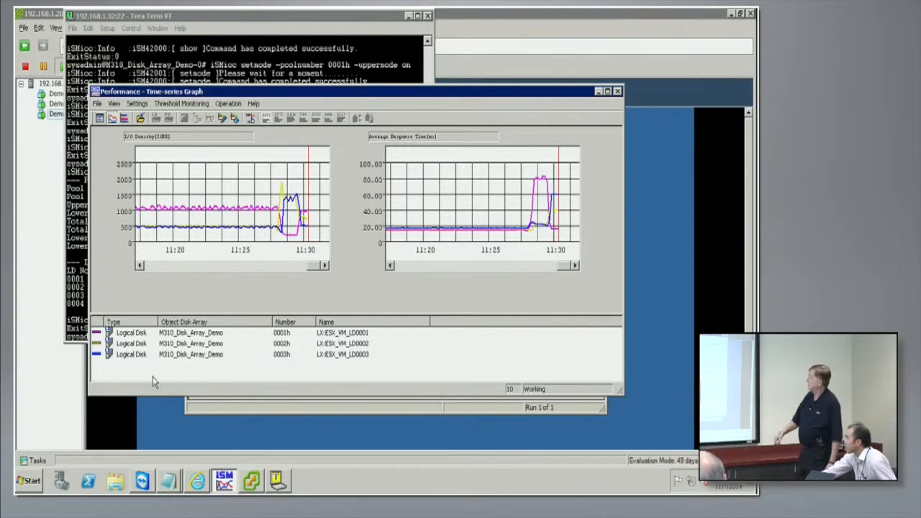
left_click(101, 120)
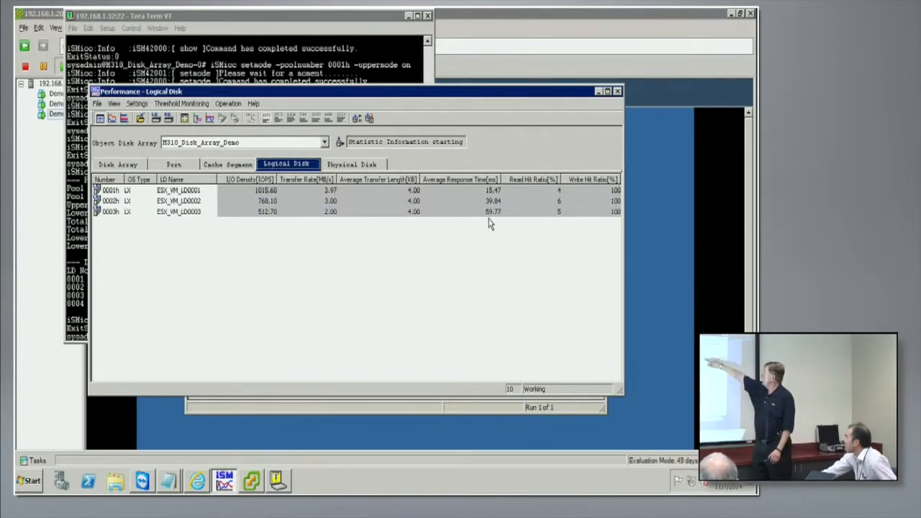